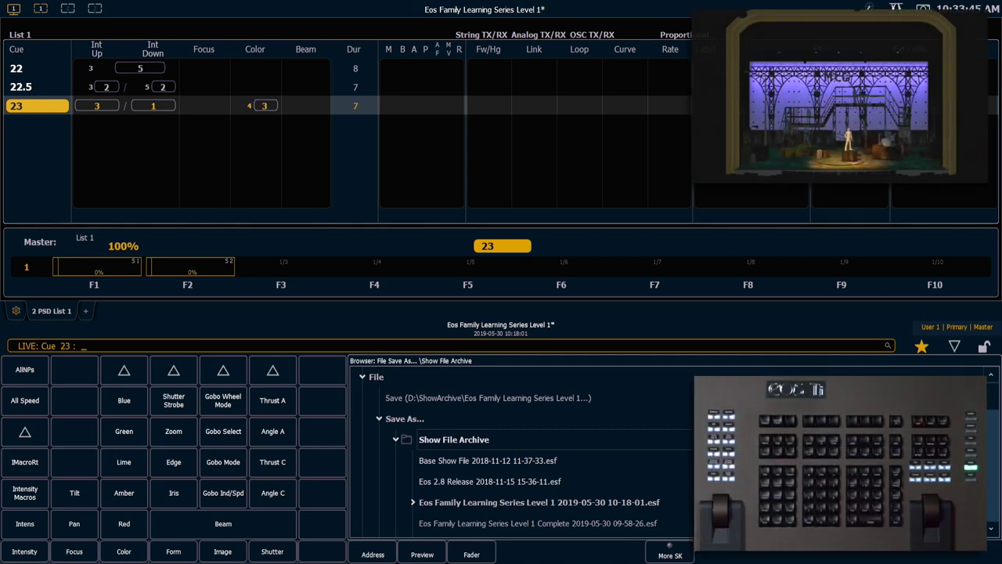
- Set the time of cues 4 through 6 to 2 seconds
key("q")
key("4")
key("t")
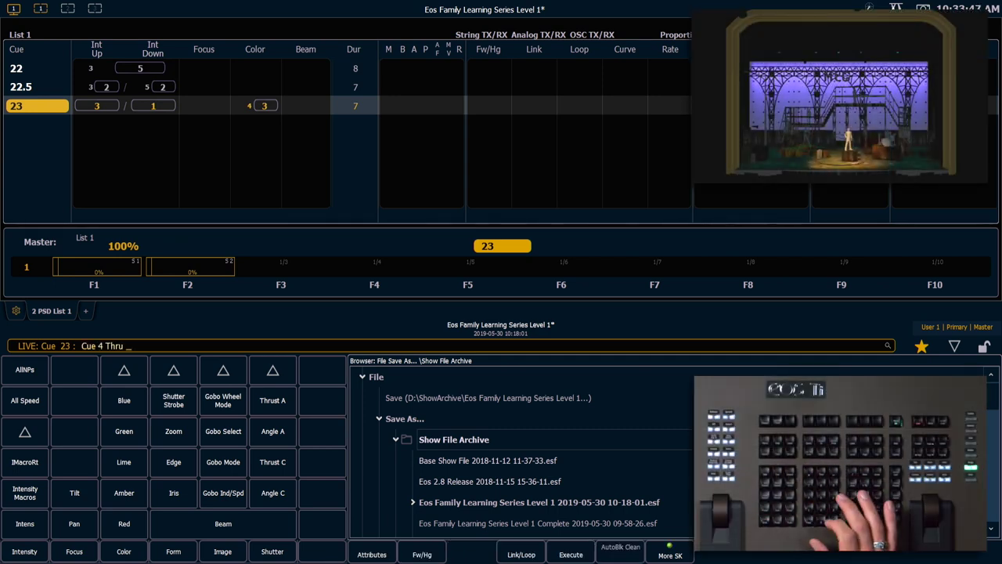
key("6")
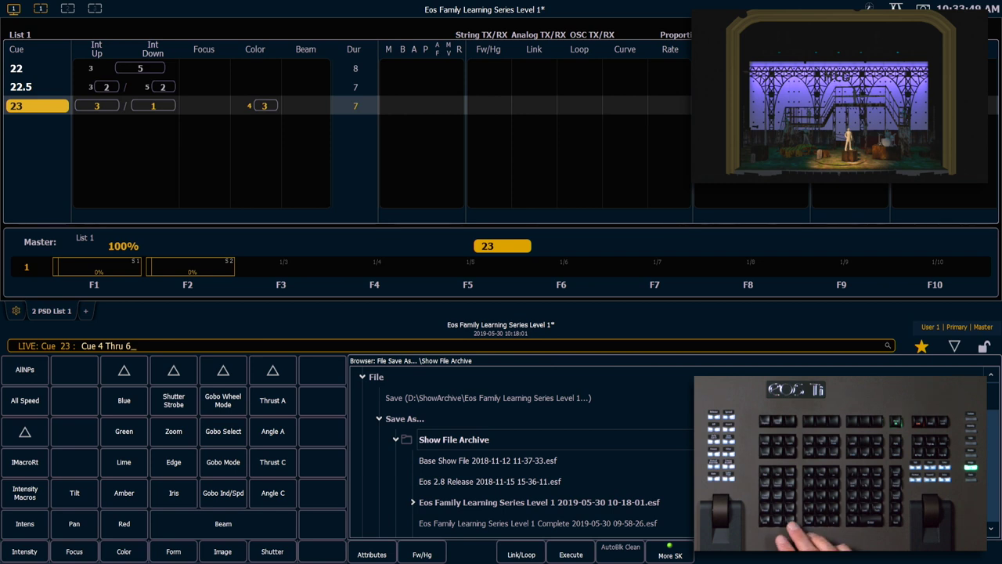
key("i")
key("2")
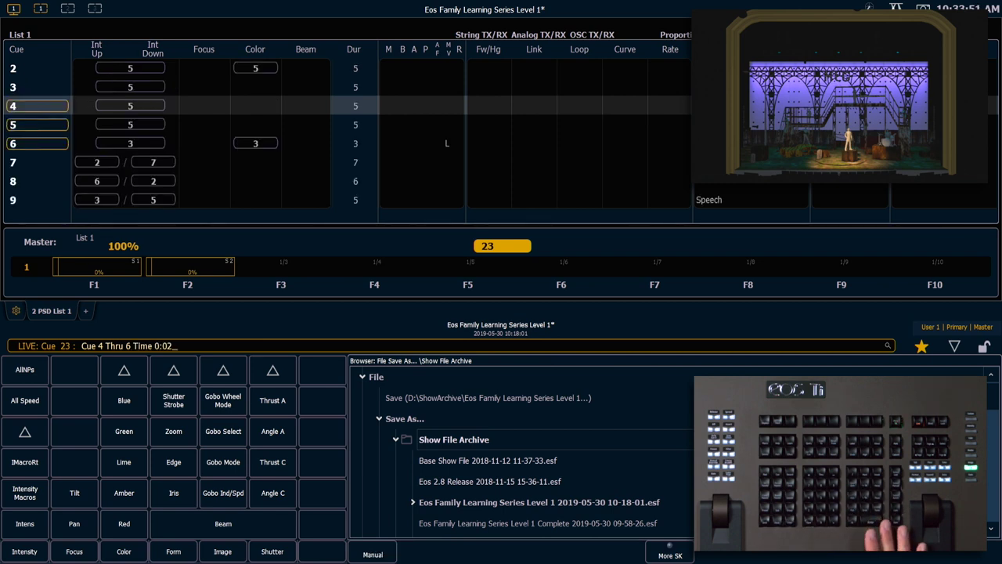
key("Return")
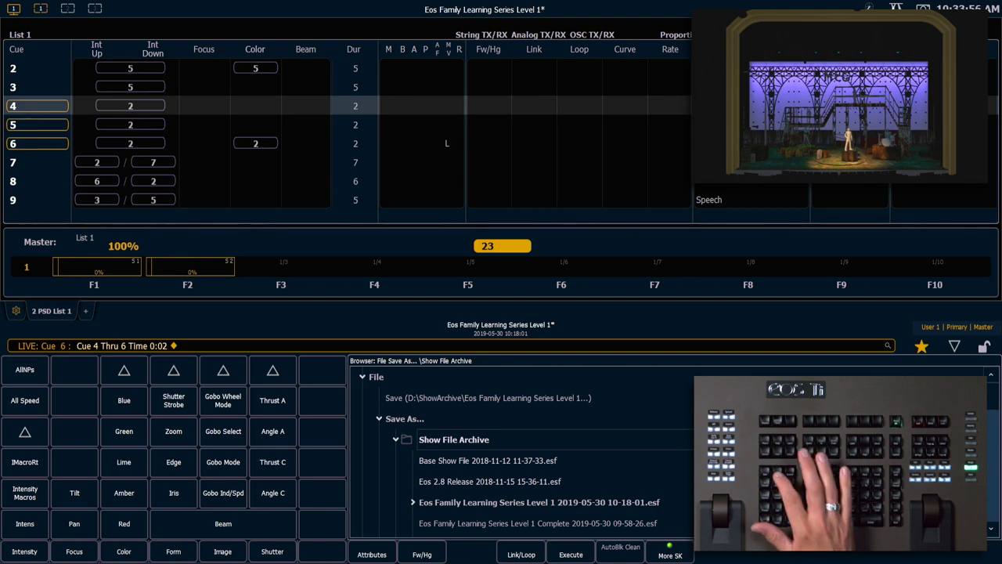
- Give cue 4 a follow time of 3 seconds
key("q")
key("4")
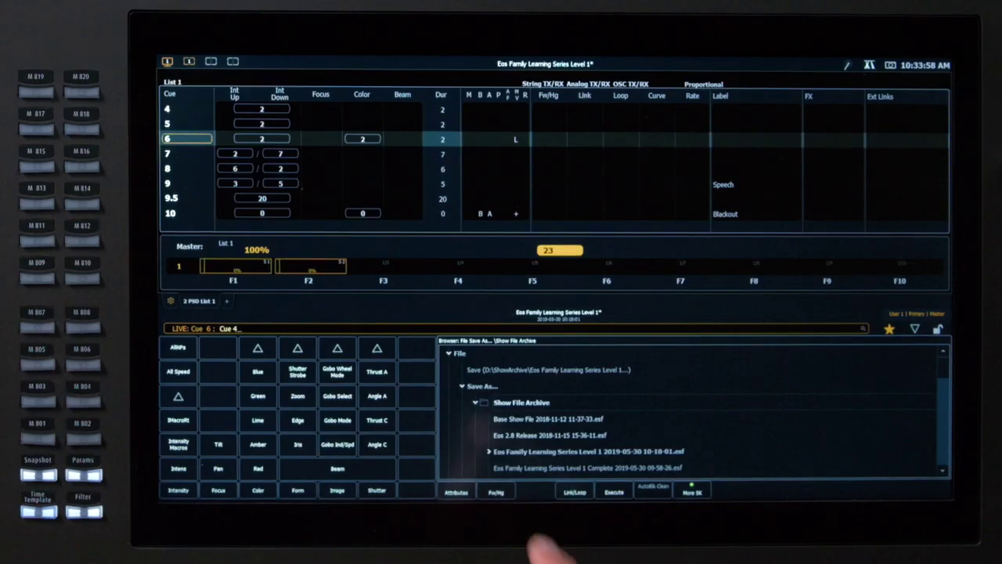
left_click(532, 492)
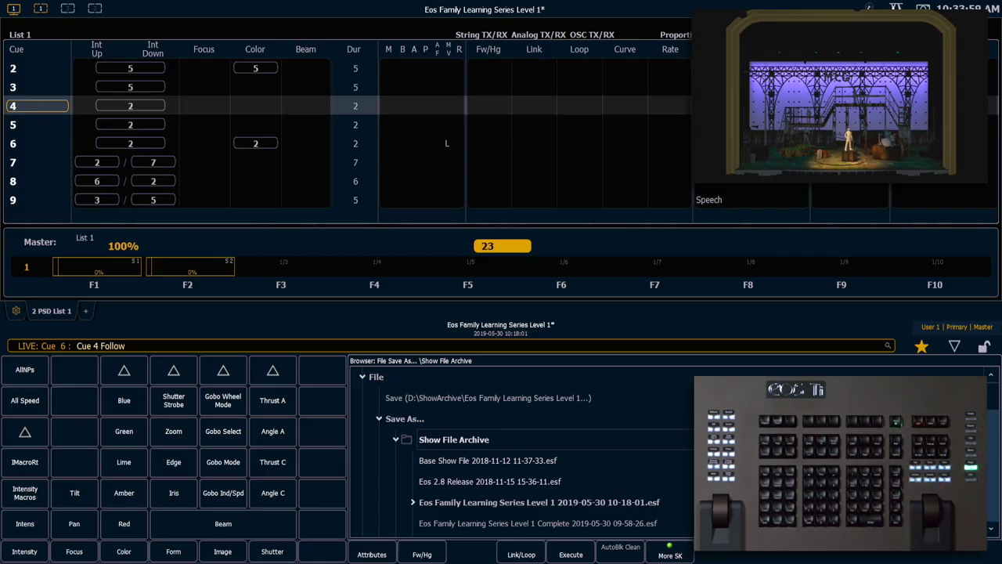
left_click(422, 554)
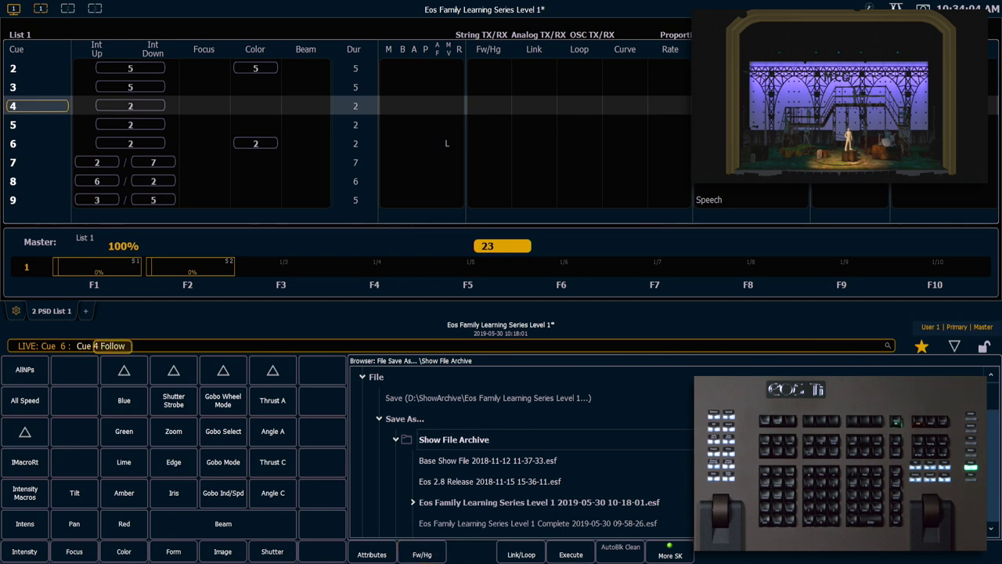
type("3")
key("Return")
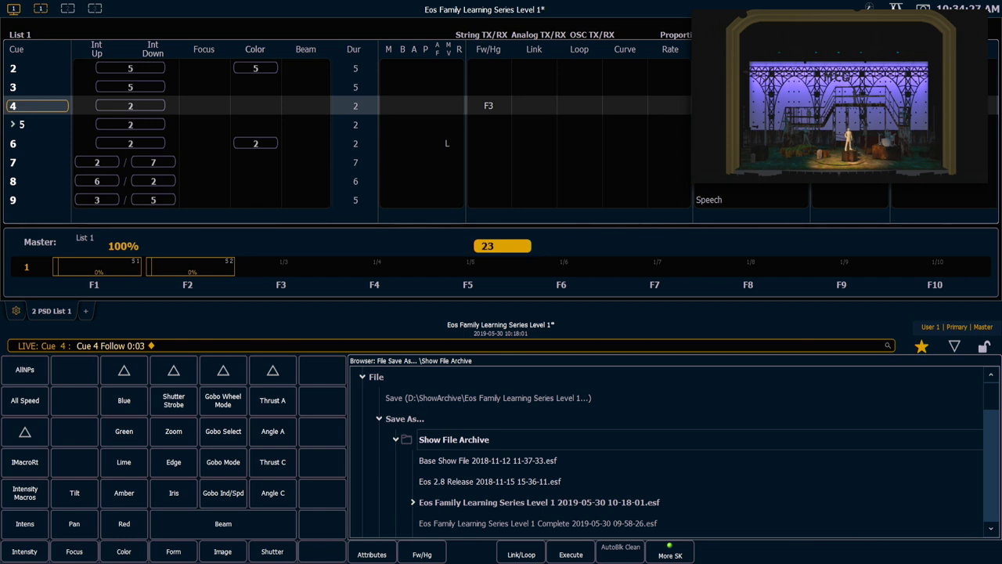
- Go to cue 3 and run cue 4 to test its follow into cue 5
key("ctrl+shift+g")
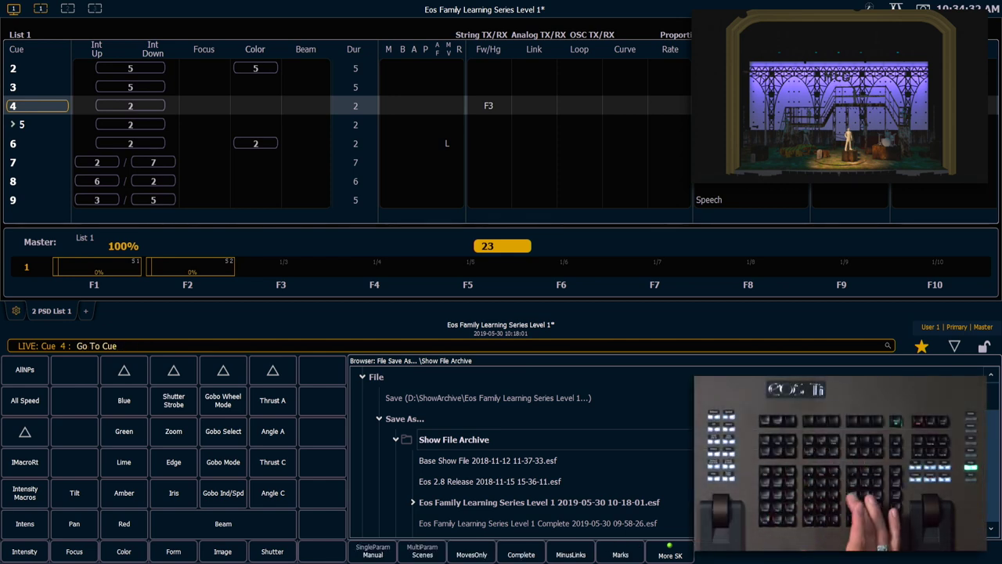
type("3")
key("Return")
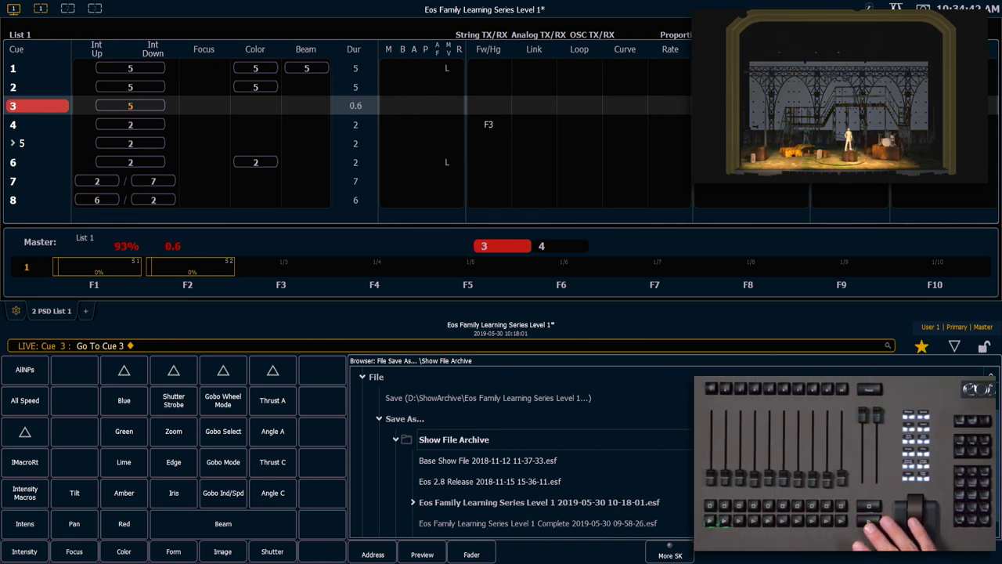
key("ctrl+space")
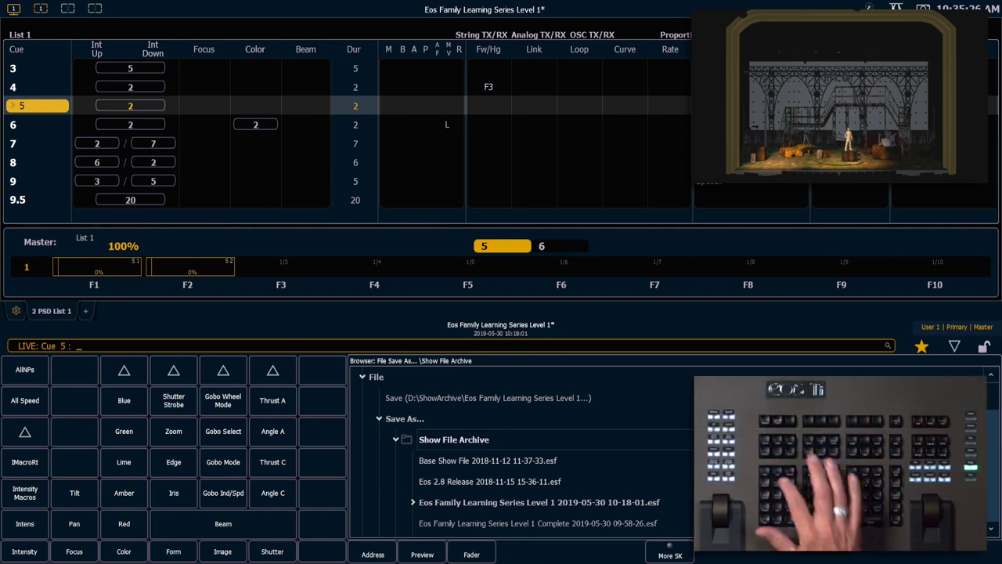
- Give cue 5 a follow time of 5 seconds
type("q5")
key("ctrl+f")
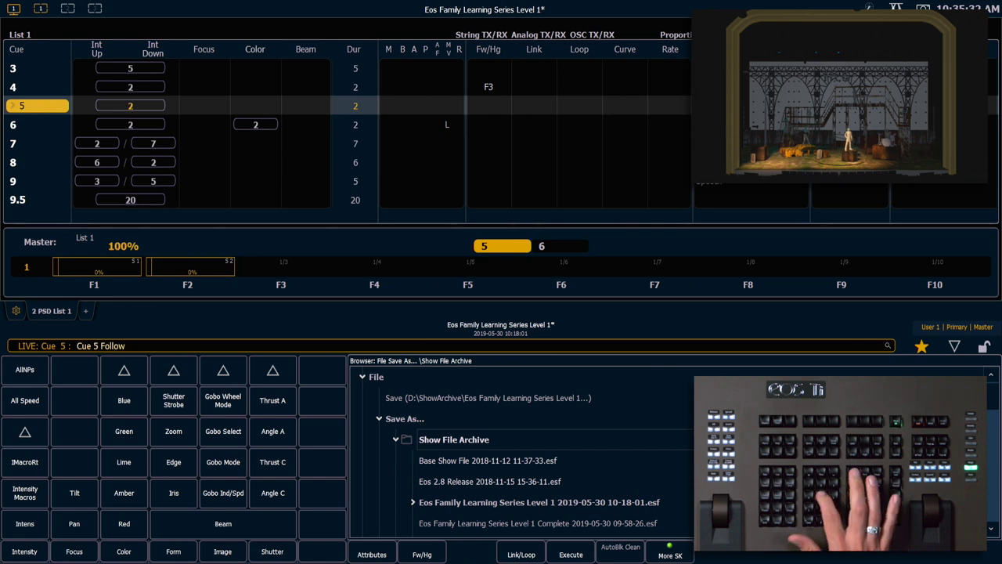
type("5")
key("Return")
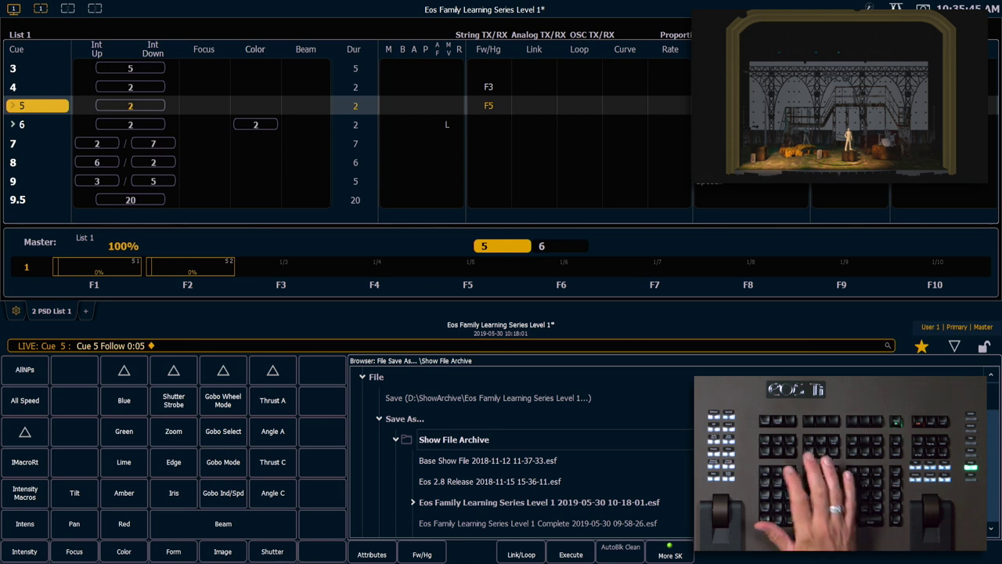
- Give cue 6 a hang time of 3 seconds
type("q6")
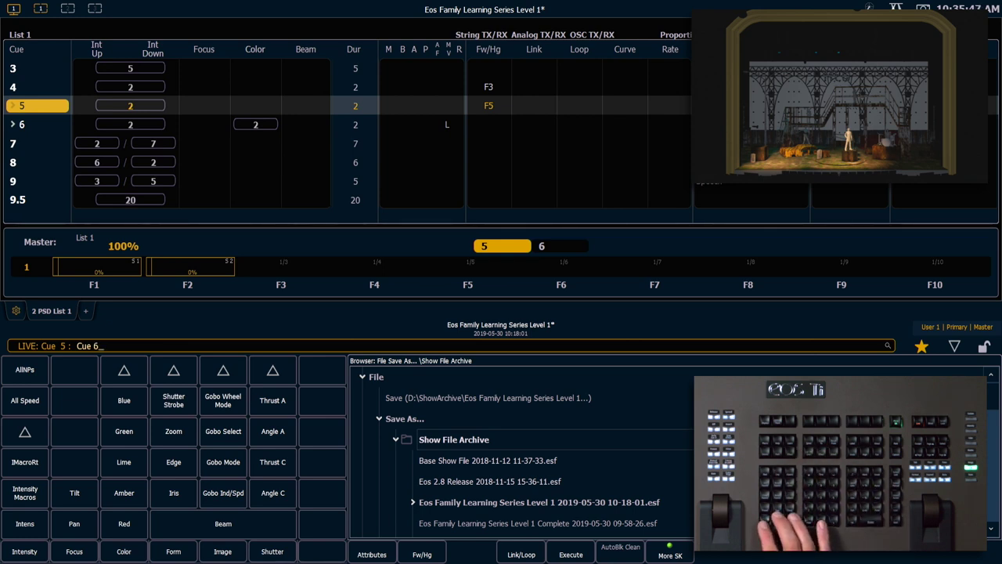
key("Return")
key("ctrl+shift+f")
key("ctrl+shift+f")
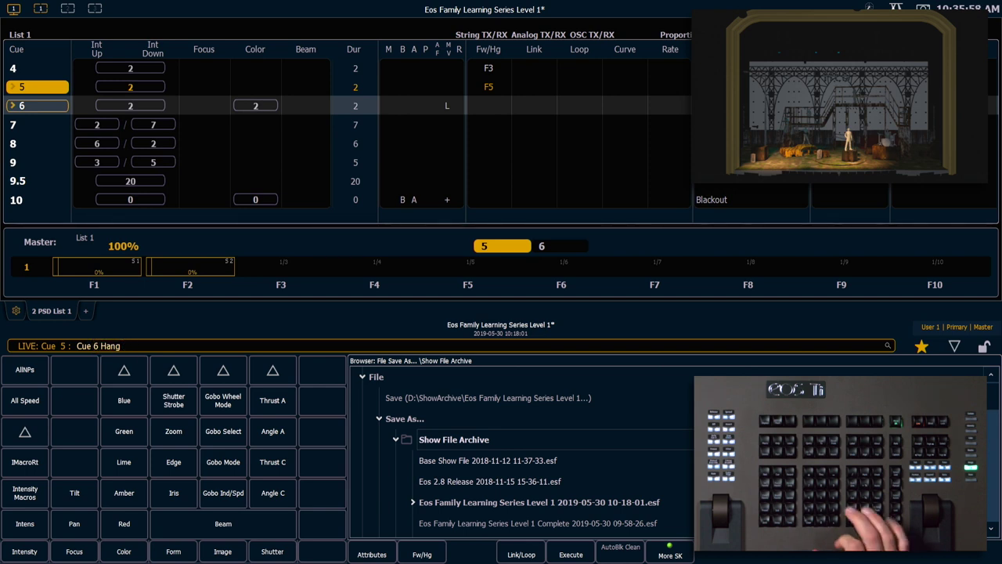
type("3")
key("Return")
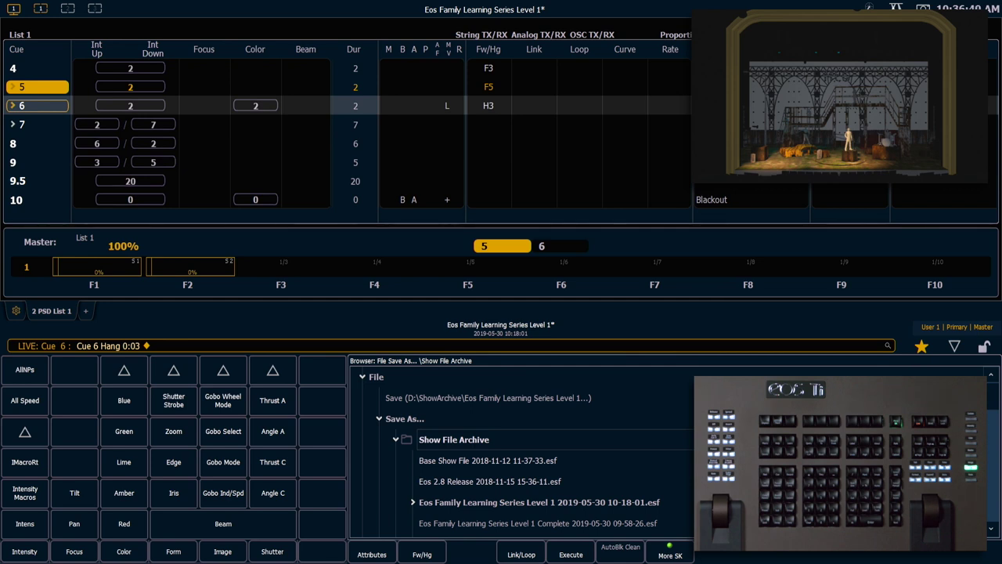
- Return to cue 3 and start playback of cue 4 to test the follow and hang sequence
key("ctrl+shift+g")
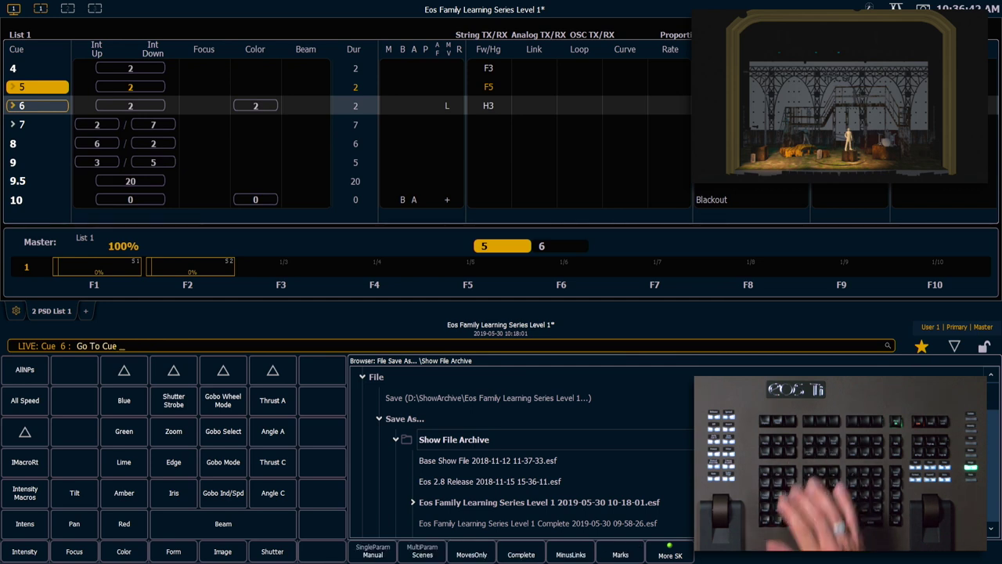
type("3")
key("Return")
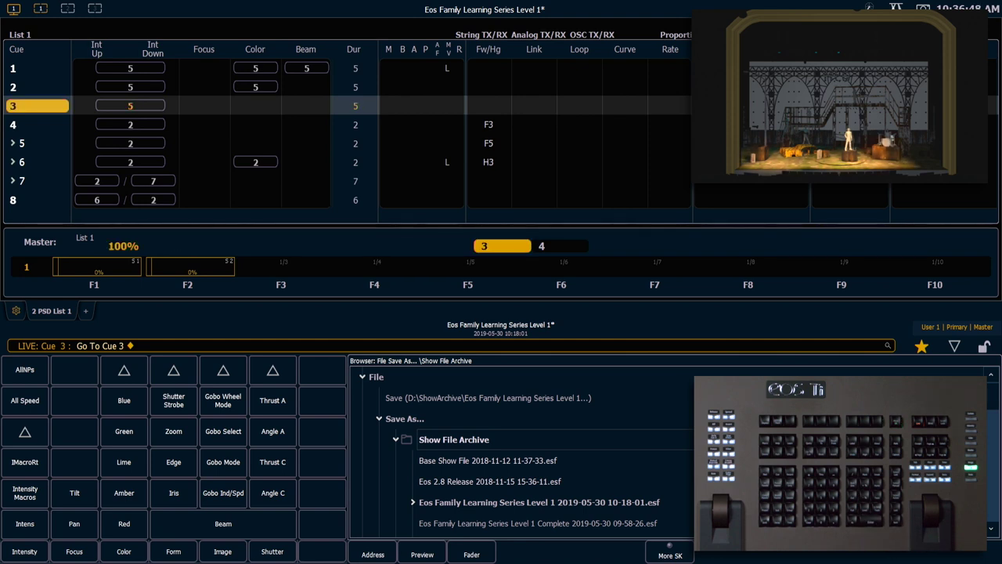
key("ctrl+space")
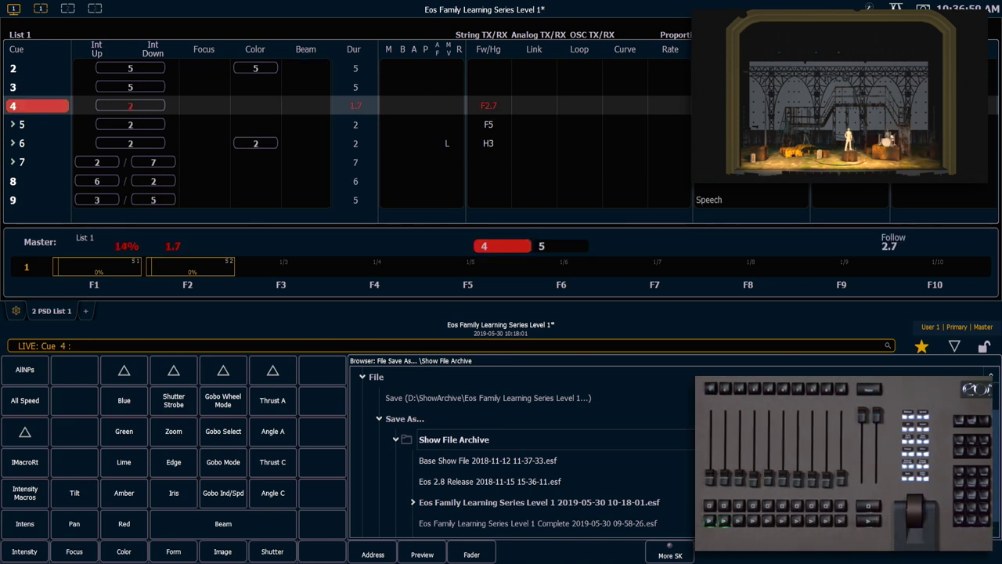